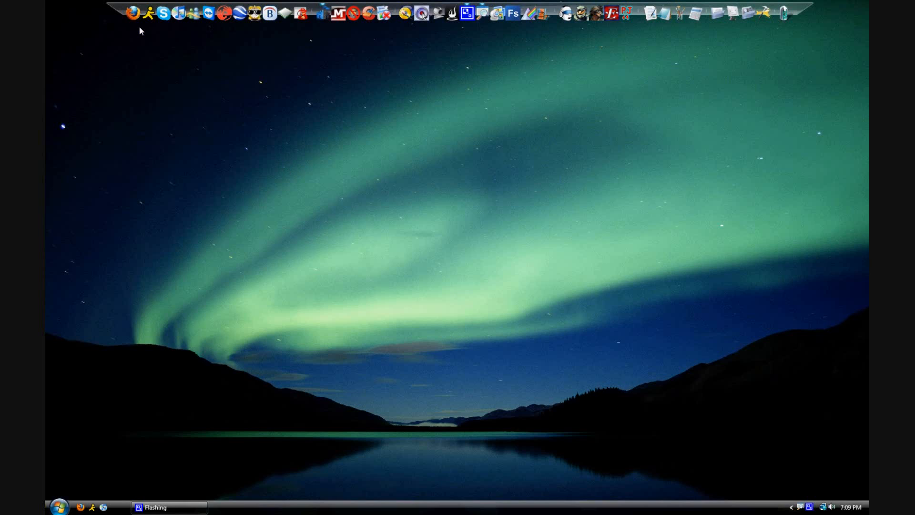
Step: Open Firefox and go to the Google home page
{"action": "left_click", "coordinate": [133, 14]}
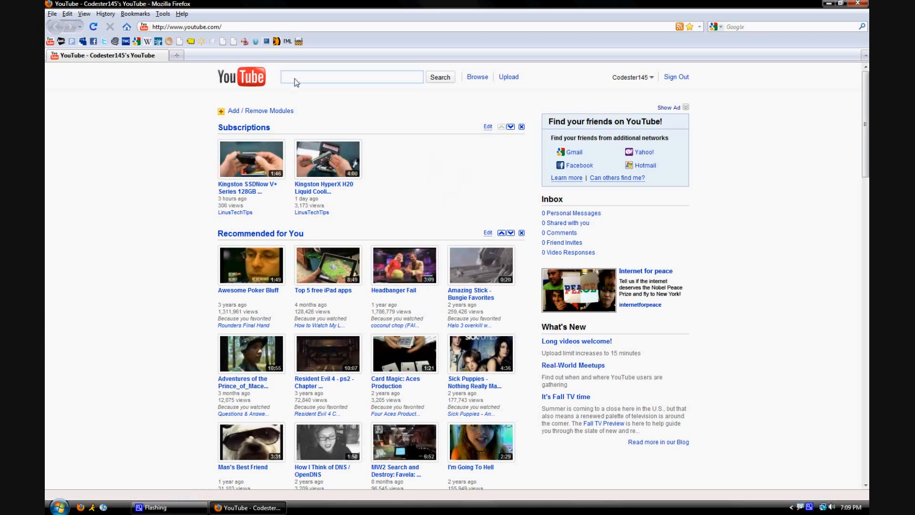
{"action": "left_click", "coordinate": [137, 42]}
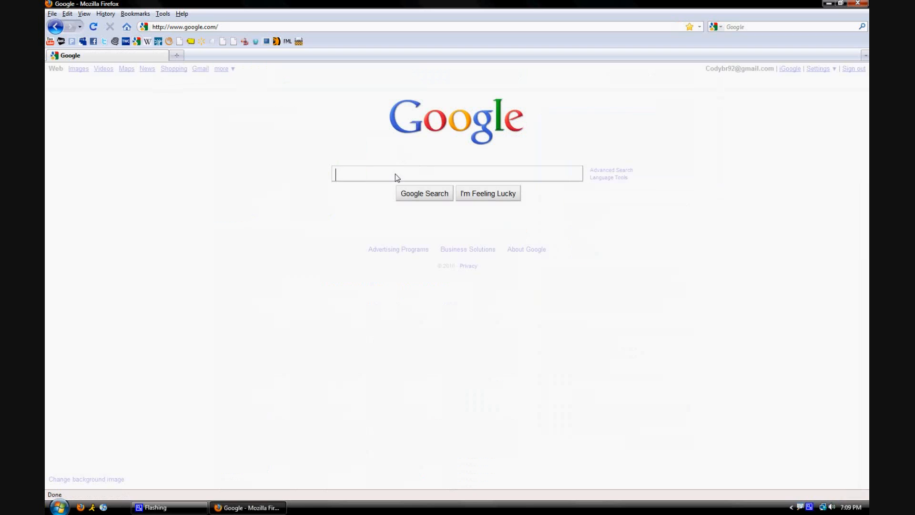
{"action": "left_click", "coordinate": [270, 509]}
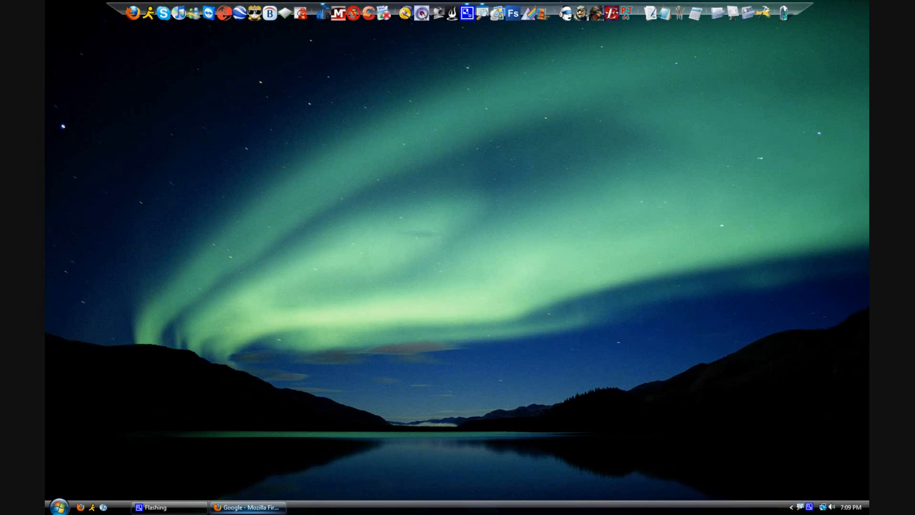
{"action": "left_click", "coordinate": [247, 507]}
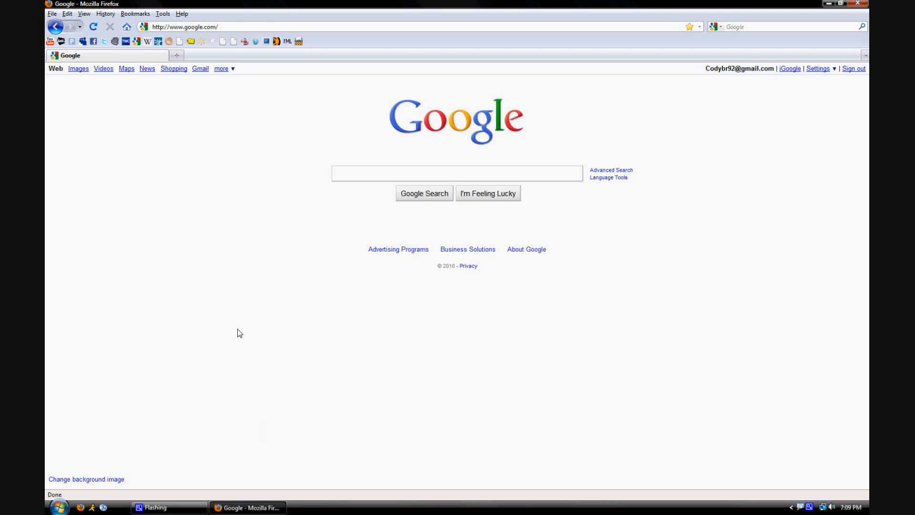
{"action": "left_click", "coordinate": [236, 506]}
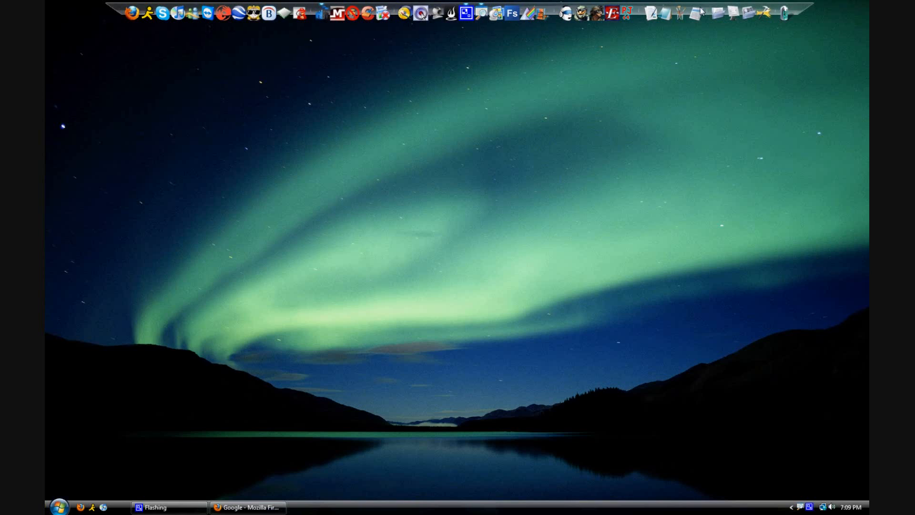
{"action": "left_click", "coordinate": [247, 507]}
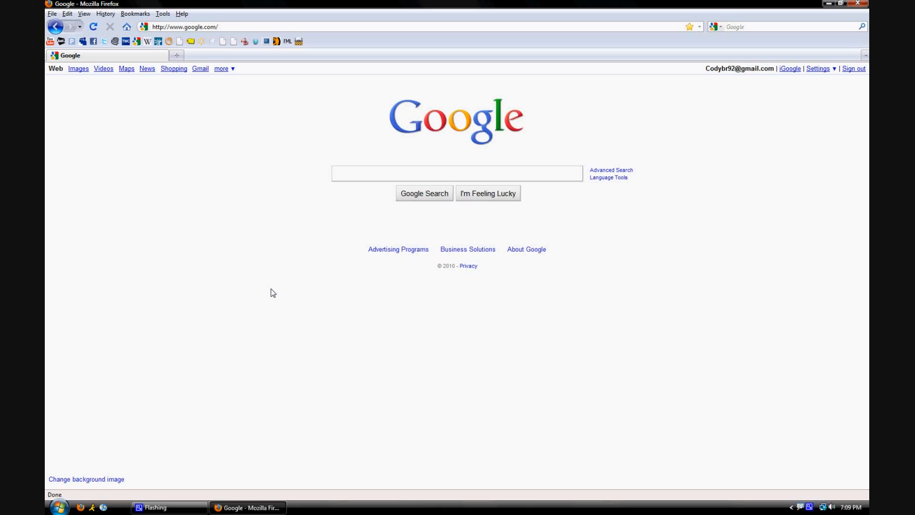
Step: Search Google for RocketDock and open the About RocketDock page on RocketDock.com
{"action": "left_click", "coordinate": [367, 177]}
{"action": "type", "text": "RocketDo"}
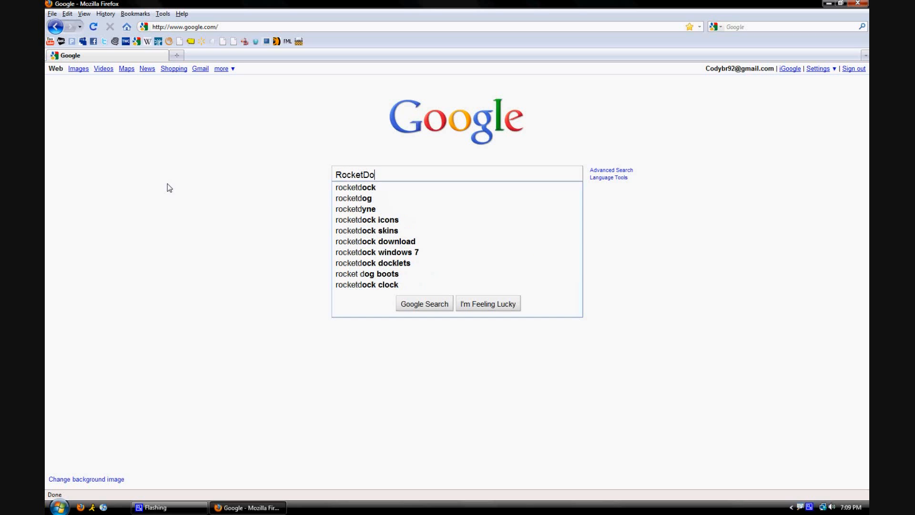
{"action": "type", "text": "ck"}
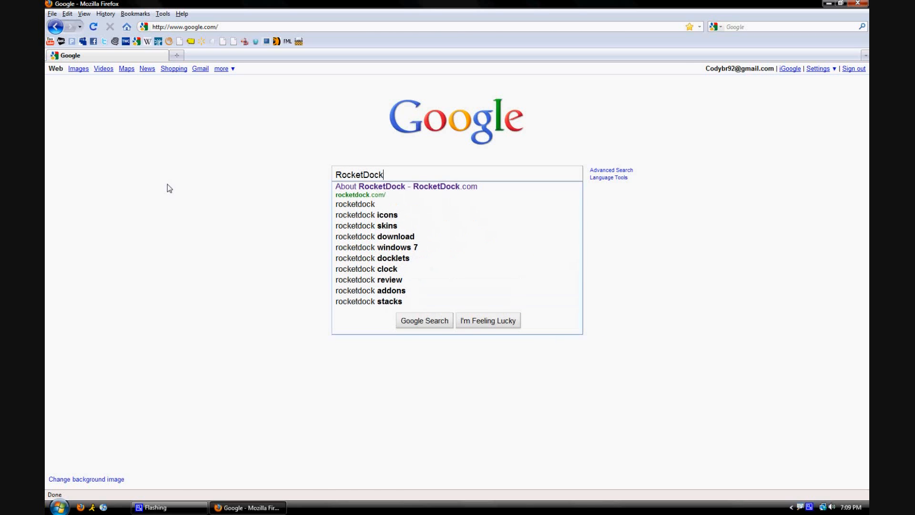
{"action": "key", "text": "Return"}
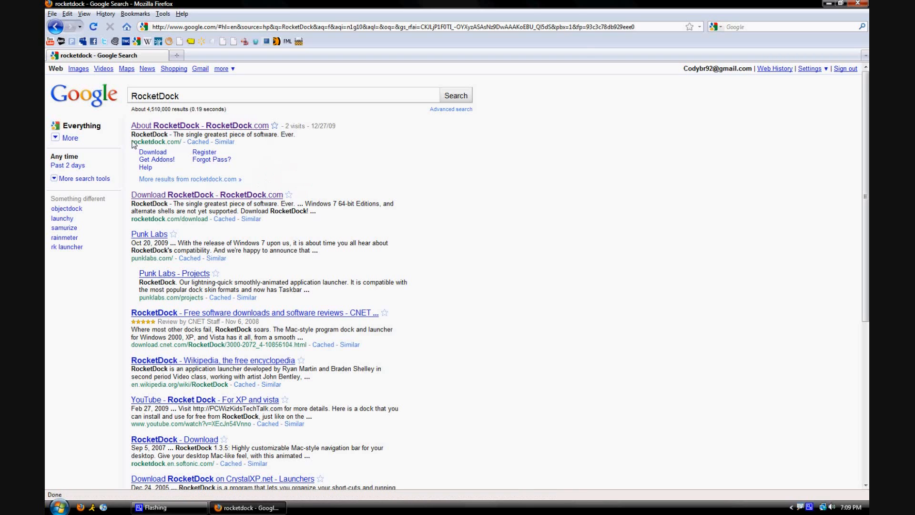
{"action": "left_click_drag", "start_coordinate": [132, 143], "coordinate": [179, 146]}
{"action": "left_click", "coordinate": [179, 146]}
{"action": "left_click", "coordinate": [226, 125]}
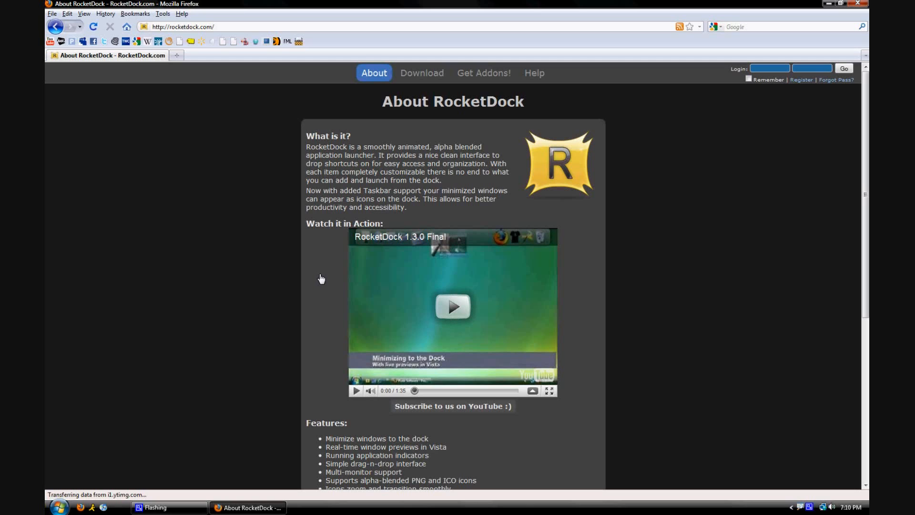
Step: Examine the description and full feature list on the About RocketDock page
{"action": "middle_click", "coordinate": [241, 266]}
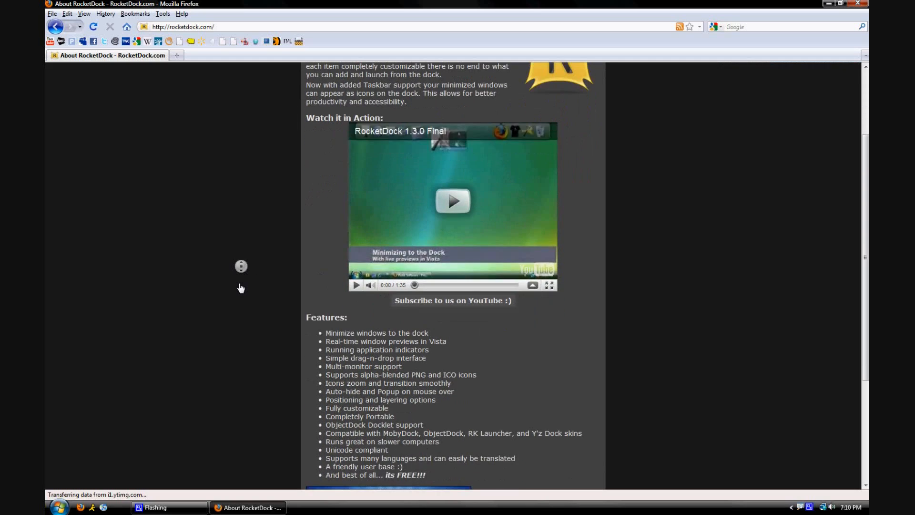
{"action": "middle_click", "coordinate": [241, 288]}
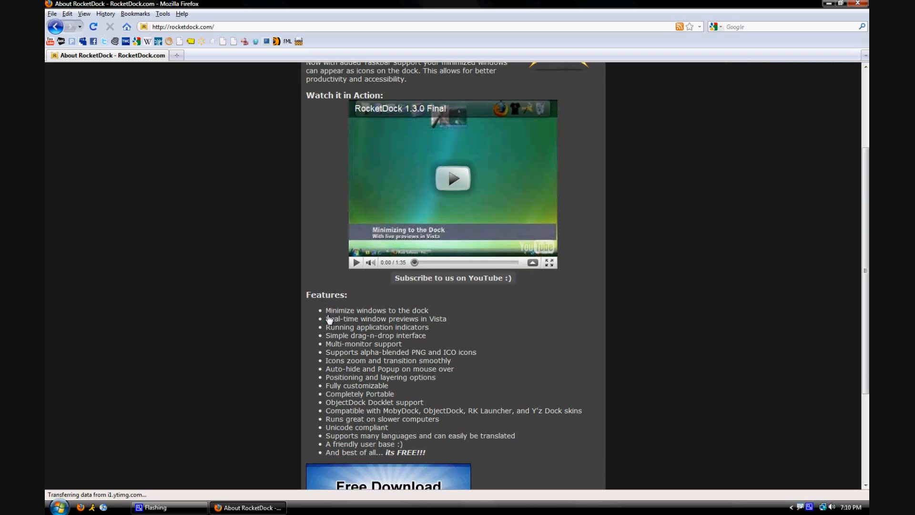
{"action": "middle_click", "coordinate": [240, 313]}
{"action": "middle_click", "coordinate": [242, 342]}
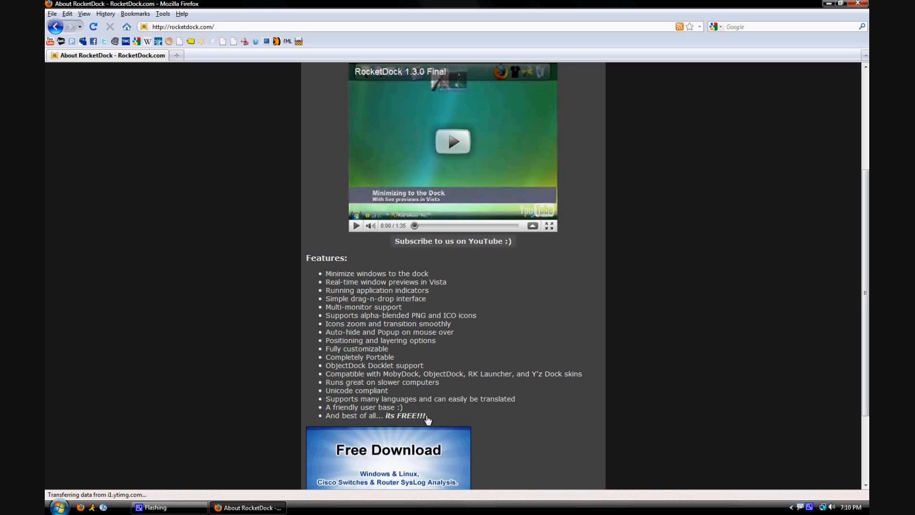
{"action": "left_click_drag", "start_coordinate": [427, 416], "coordinate": [385, 417]}
{"action": "left_click", "coordinate": [277, 405]}
{"action": "scroll", "coordinate": [250, 305], "scroll_direction": "down", "scroll_amount": 2}
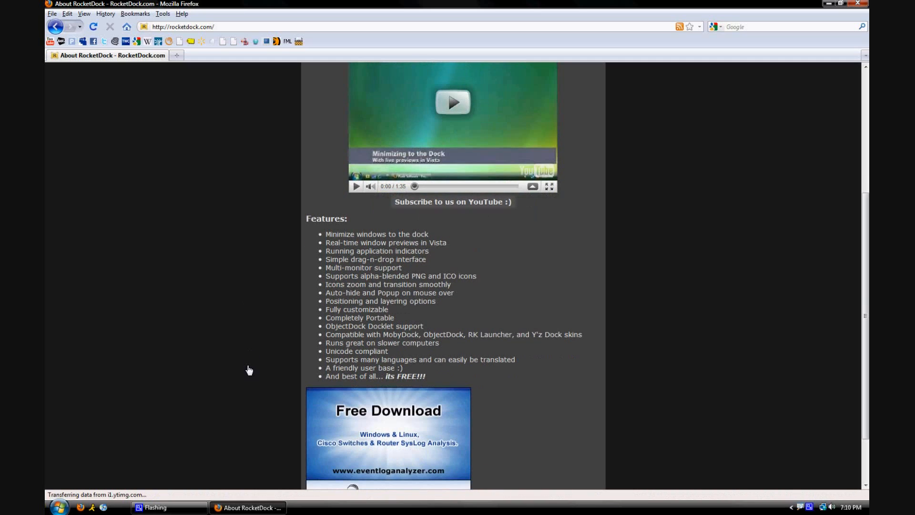
{"action": "scroll", "coordinate": [224, 245], "scroll_direction": "up", "scroll_amount": 10}
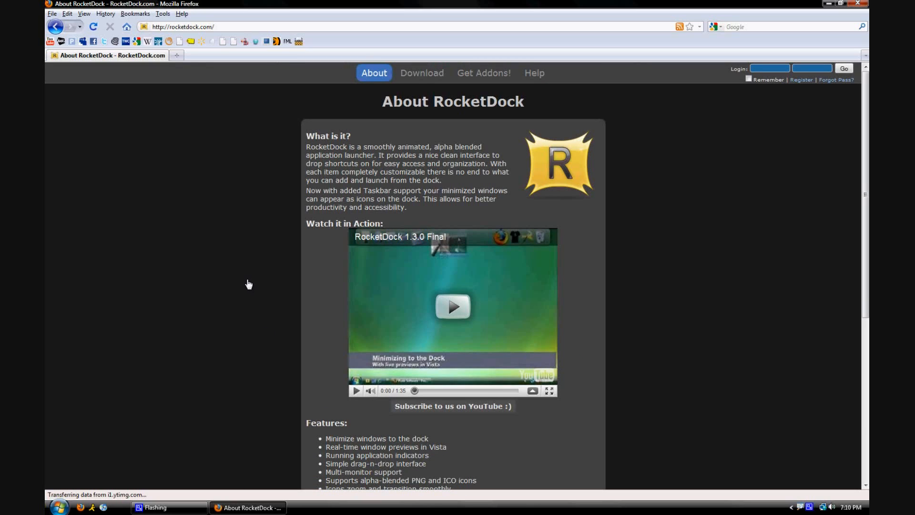
Step: Review the system requirements and the 64-bit support note on the RocketDock download page, and close the browser
{"action": "left_click", "coordinate": [426, 77]}
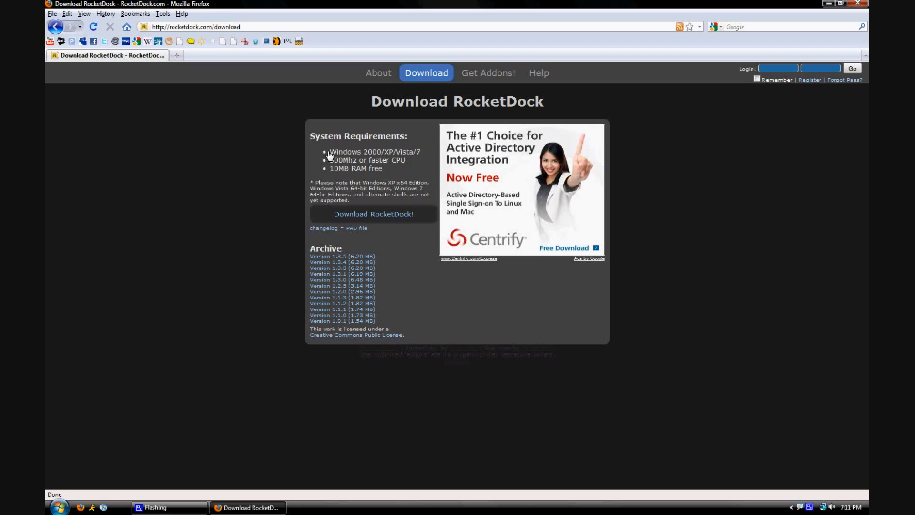
{"action": "left_click_drag", "start_coordinate": [332, 154], "coordinate": [416, 159]}
{"action": "left_click", "coordinate": [416, 158]}
{"action": "left_click_drag", "start_coordinate": [331, 162], "coordinate": [383, 172]}
{"action": "left_click", "coordinate": [358, 163]}
{"action": "left_click", "coordinate": [384, 172]}
{"action": "left_click_drag", "start_coordinate": [362, 206], "coordinate": [385, 191]}
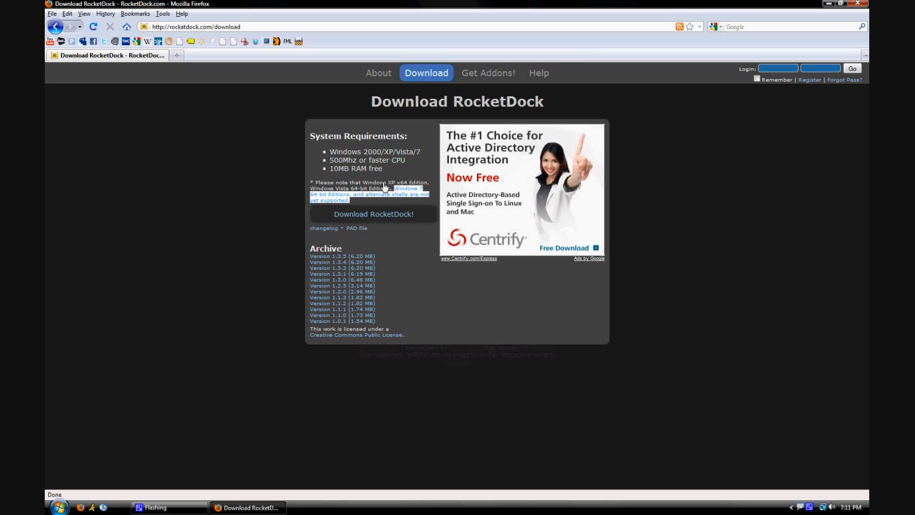
{"action": "left_click", "coordinate": [329, 197]}
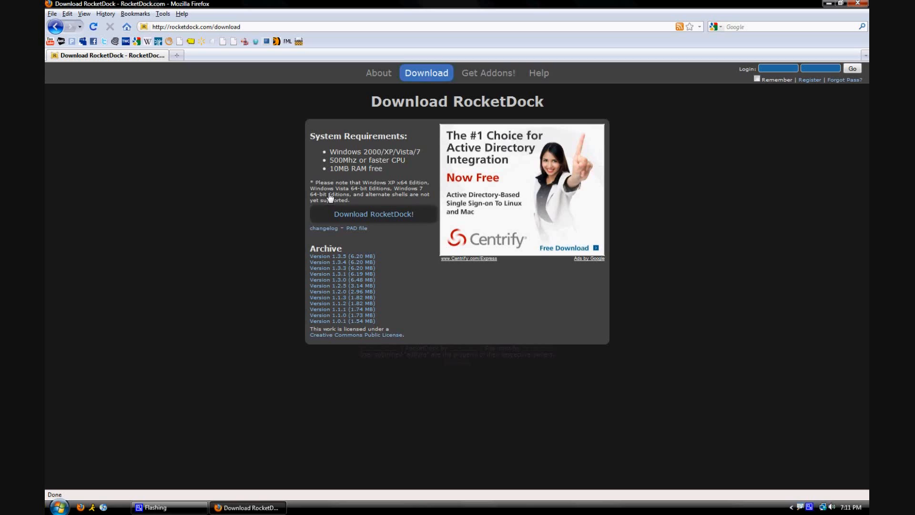
{"action": "left_click_drag", "start_coordinate": [313, 183], "coordinate": [351, 197]}
{"action": "left_click", "coordinate": [354, 195]}
{"action": "left_click", "coordinate": [859, 4]}
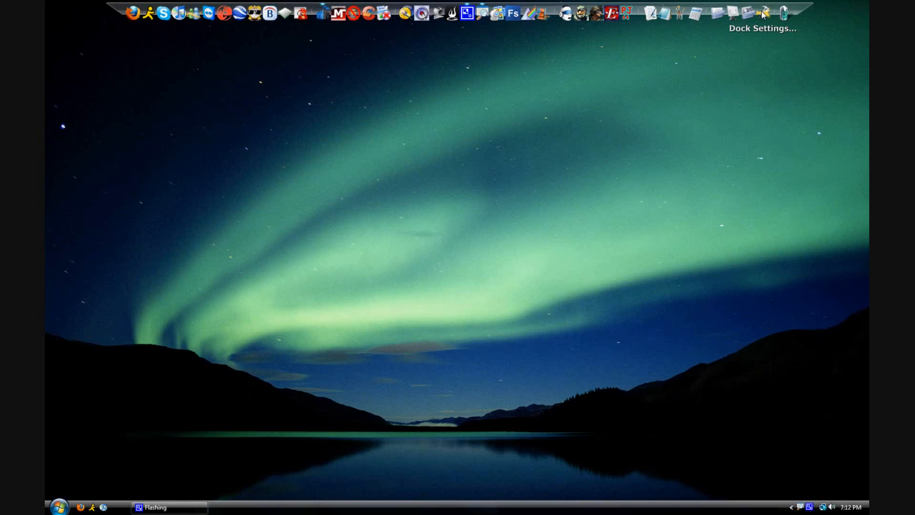
Step: Open the Dock Settings and examine the Icons, Position, Style and General pages, including the list of available languages
{"action": "left_click", "coordinate": [762, 14]}
{"action": "left_click_drag", "start_coordinate": [448, 146], "coordinate": [448, 175]}
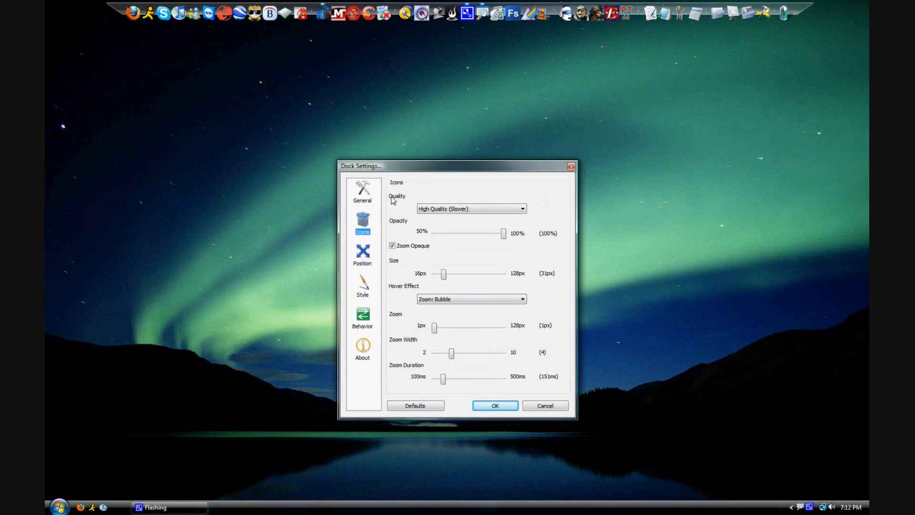
{"action": "left_click", "coordinate": [368, 196]}
{"action": "left_click", "coordinate": [364, 252]}
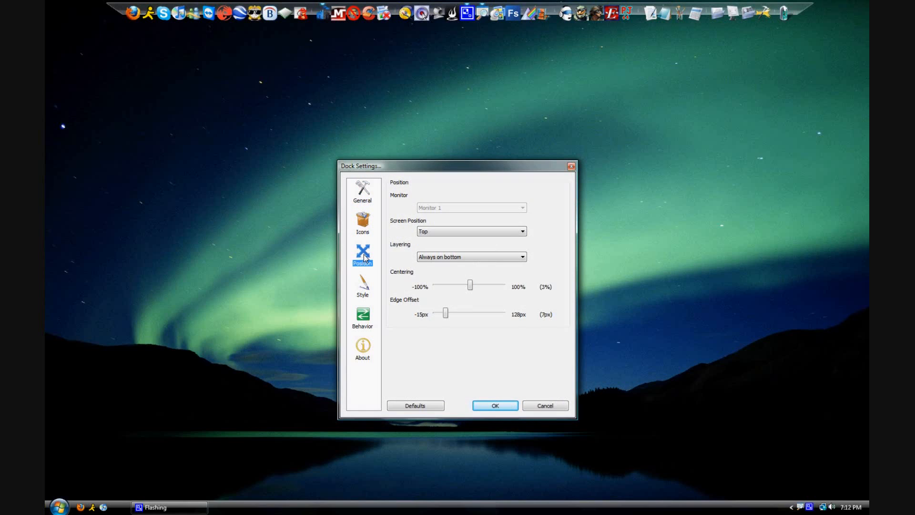
{"action": "left_click", "coordinate": [364, 282]}
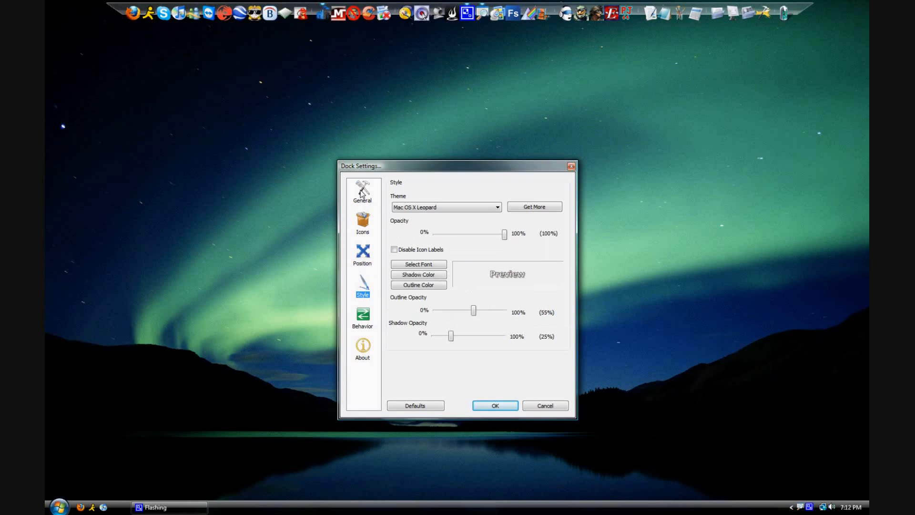
{"action": "left_click", "coordinate": [361, 193]}
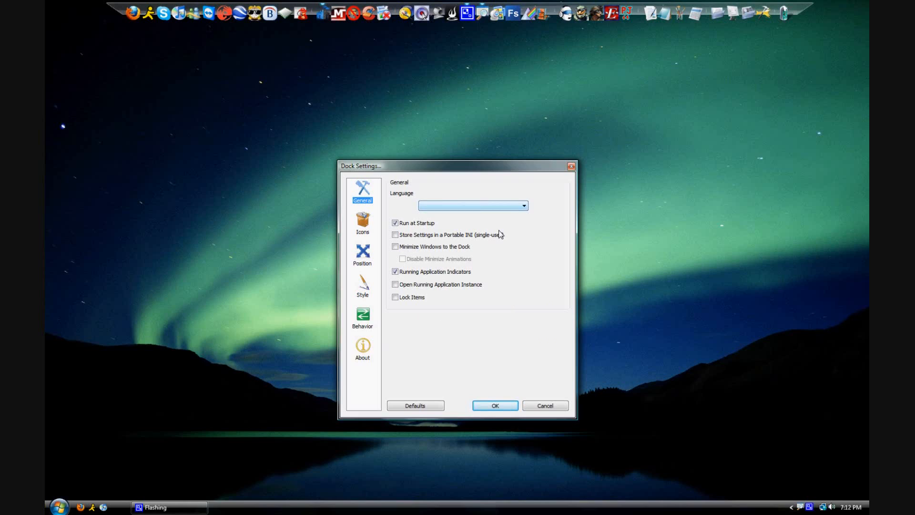
{"action": "left_click", "coordinate": [524, 206]}
{"action": "left_click", "coordinate": [525, 206]}
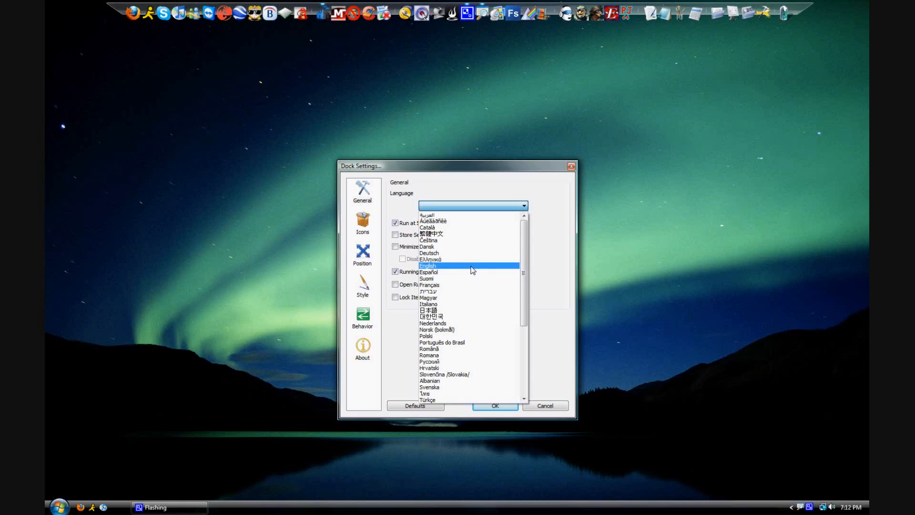
{"action": "left_click", "coordinate": [567, 198]}
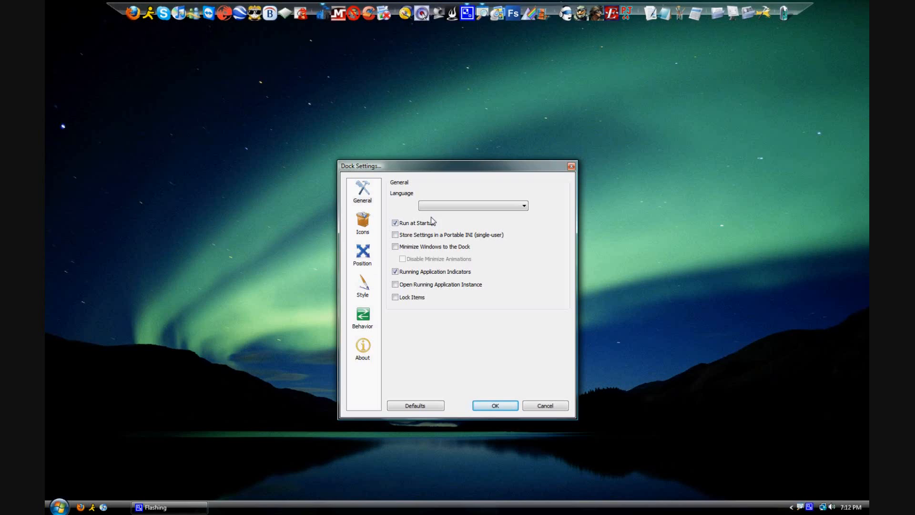
Step: Examine the dock's icon and position settings and its available themes, keeping Mac OS X Leopard as the theme
{"action": "left_click", "coordinate": [362, 226]}
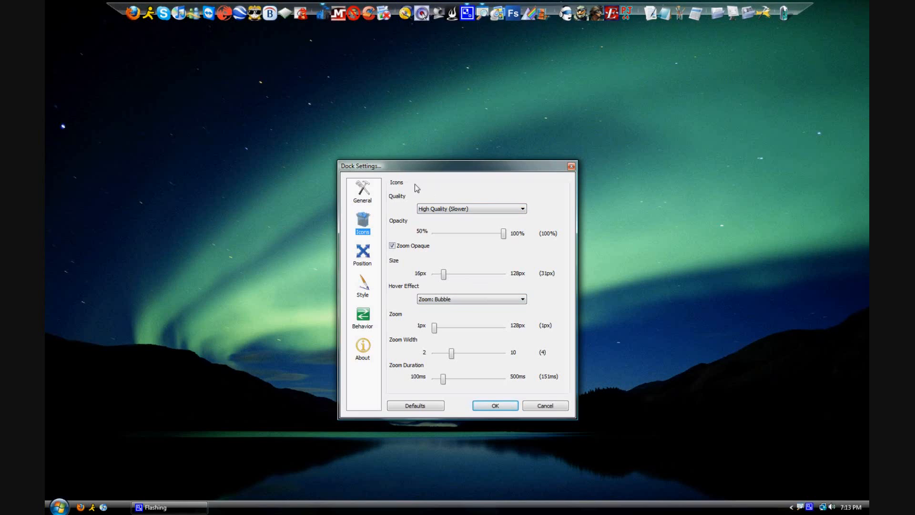
{"action": "left_click_drag", "start_coordinate": [422, 169], "coordinate": [421, 241]}
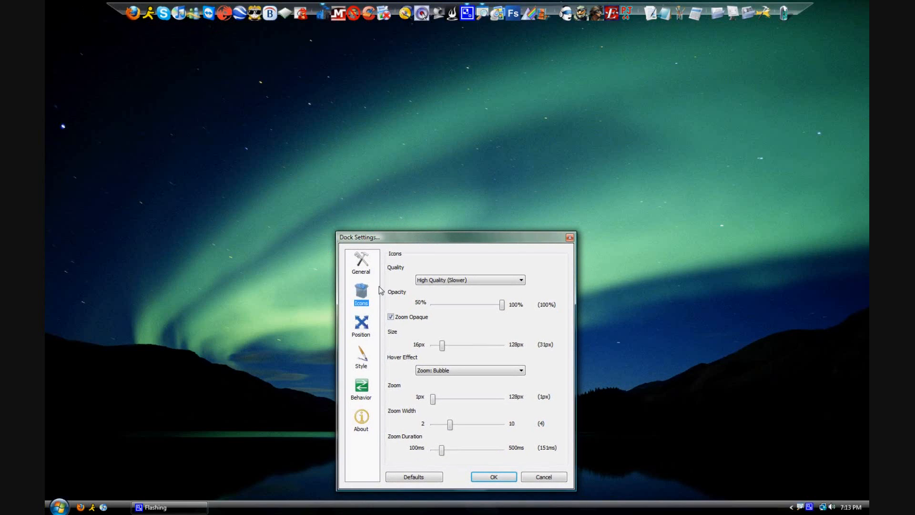
{"action": "left_click", "coordinate": [364, 332]}
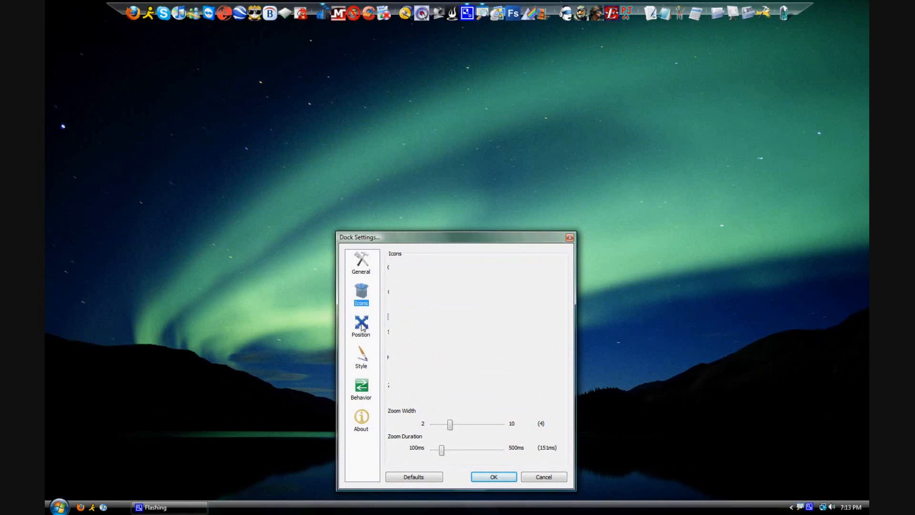
{"action": "left_click", "coordinate": [363, 370]}
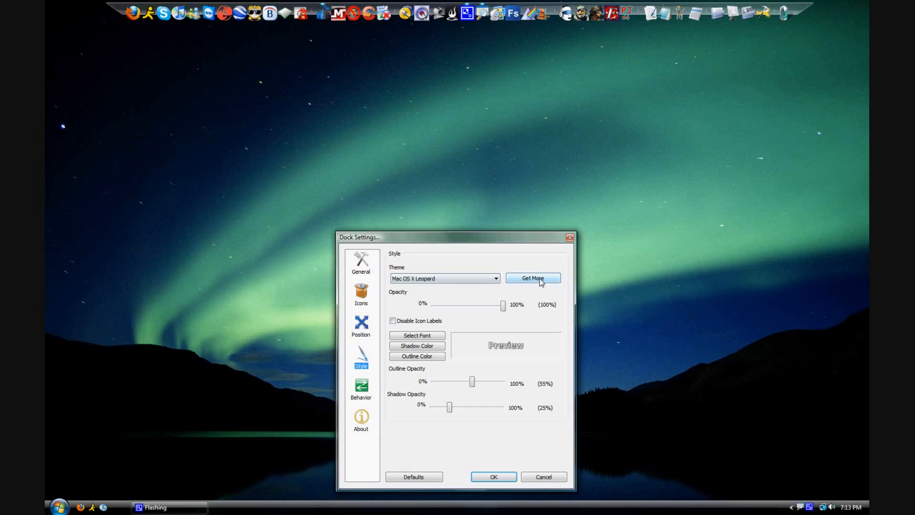
{"action": "left_click", "coordinate": [495, 280]}
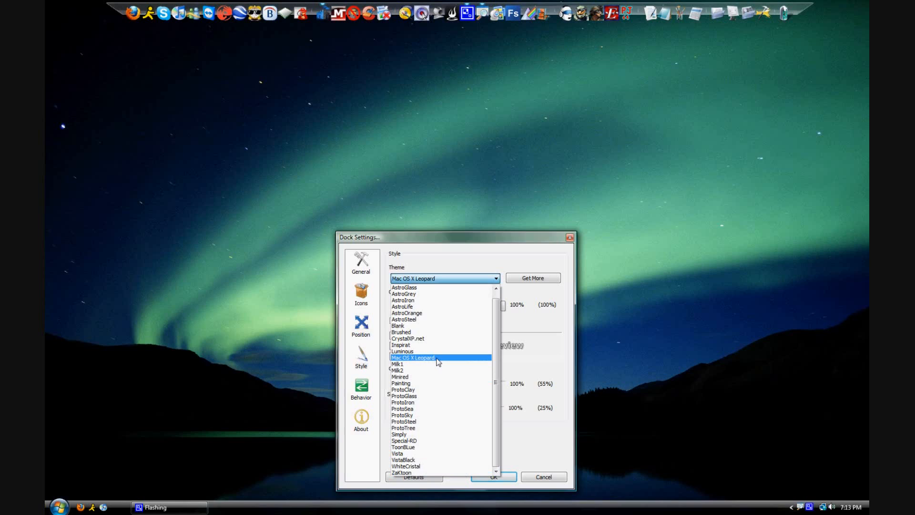
{"action": "left_click", "coordinate": [437, 357]}
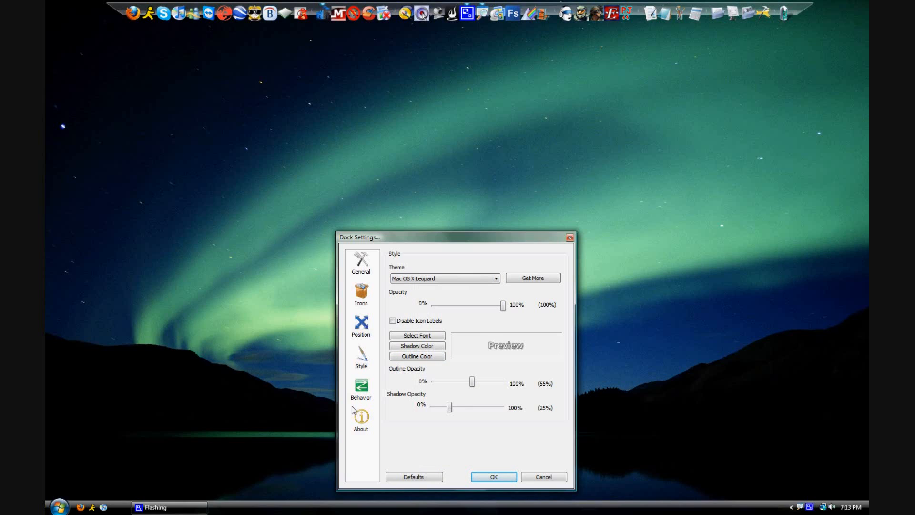
{"action": "left_click", "coordinate": [362, 365]}
Step: Examine the dock's behavior options, version information and general settings, and close the Dock Settings
{"action": "left_click", "coordinate": [359, 392]}
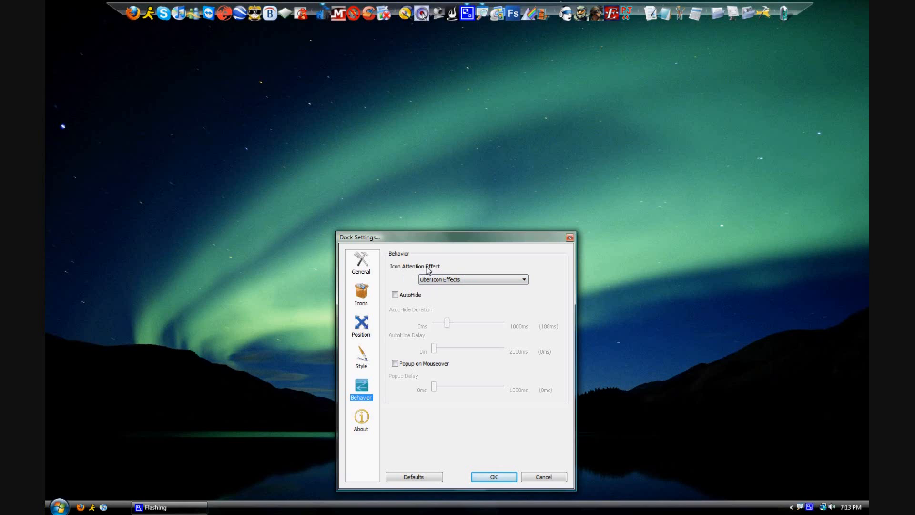
{"action": "left_click", "coordinate": [363, 423]}
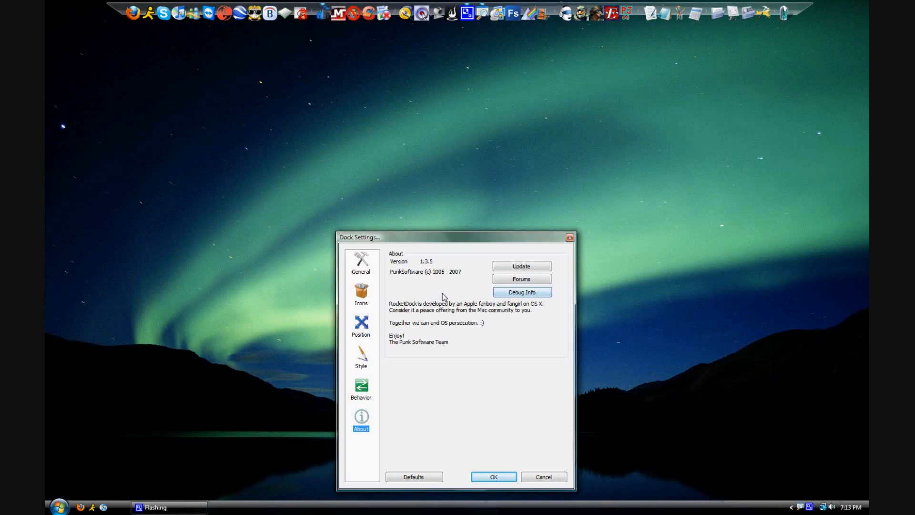
{"action": "left_click", "coordinate": [364, 260]}
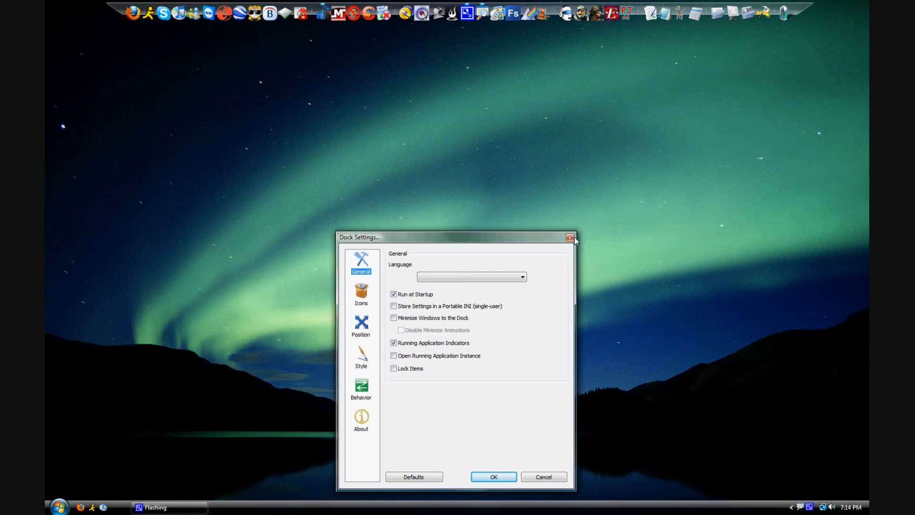
{"action": "left_click", "coordinate": [570, 237]}
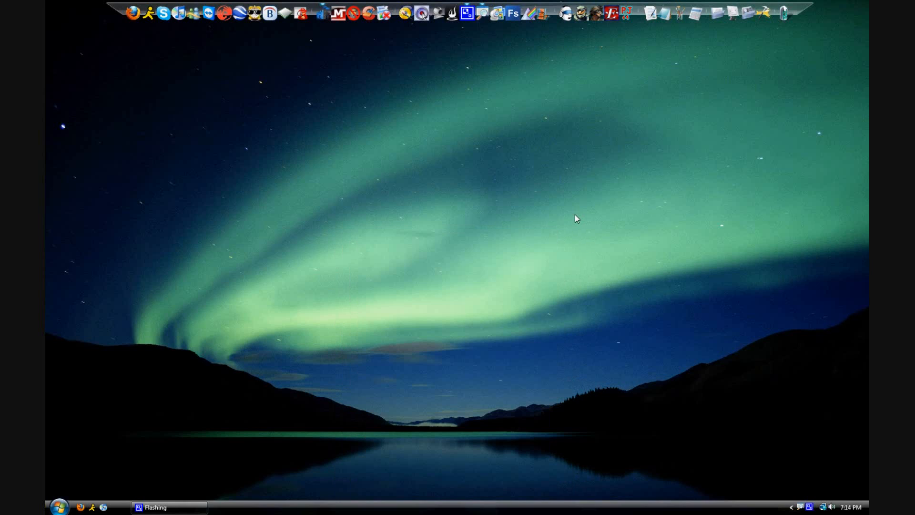